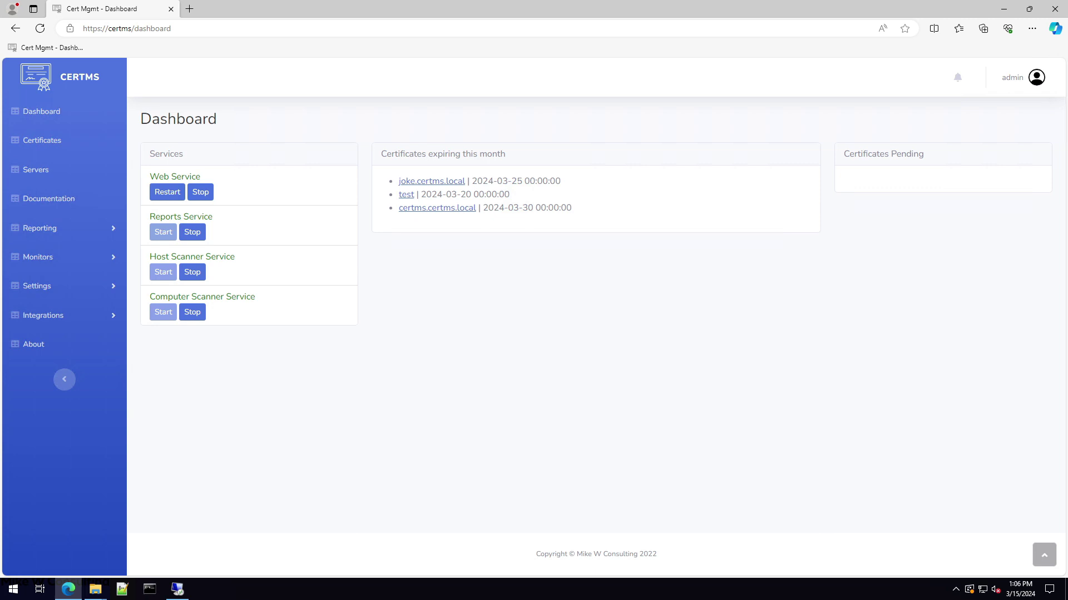
- Go to Integrations > HelpDesk Integrations and start a new HD integration
{"action": "left_click", "coordinate": [48, 318]}
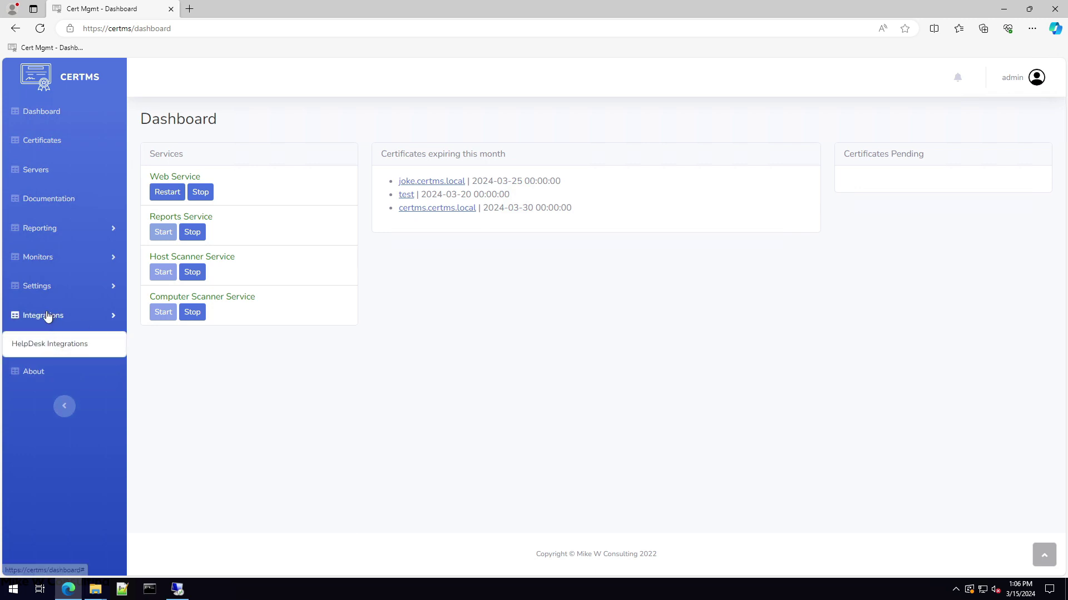
{"action": "left_click", "coordinate": [25, 350]}
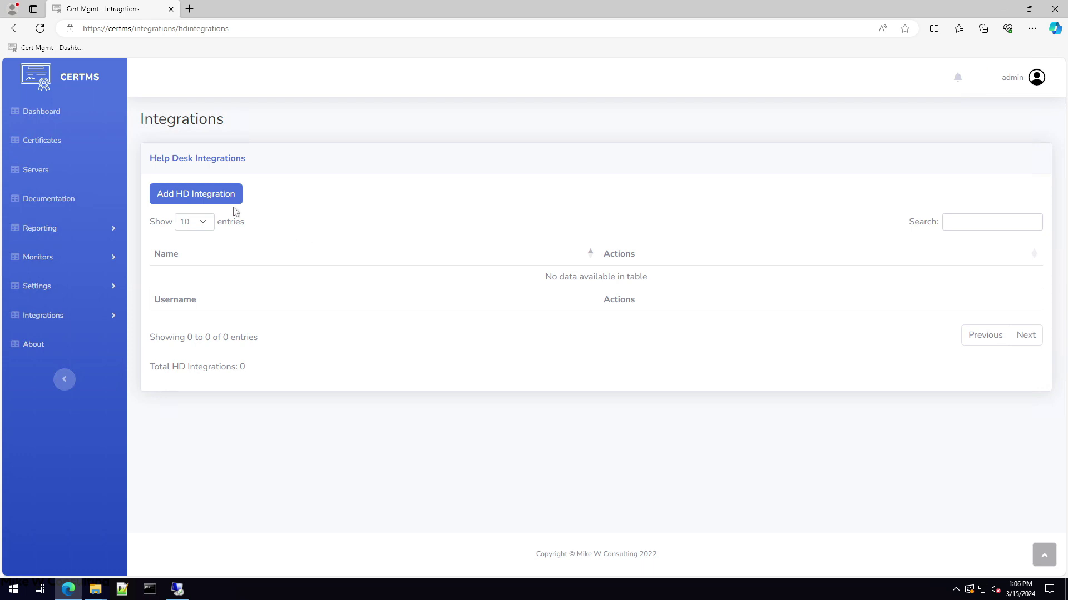
{"action": "left_click", "coordinate": [200, 199]}
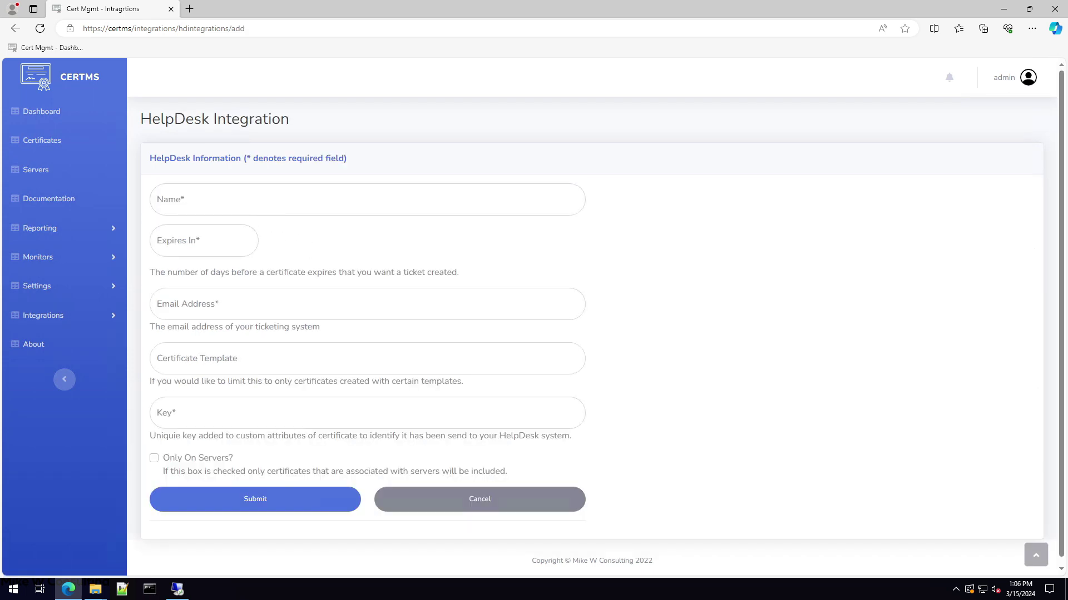
- Name the integration 'Expires in 40 Days' and set Expires In to 40
{"action": "left_click", "coordinate": [260, 201]}
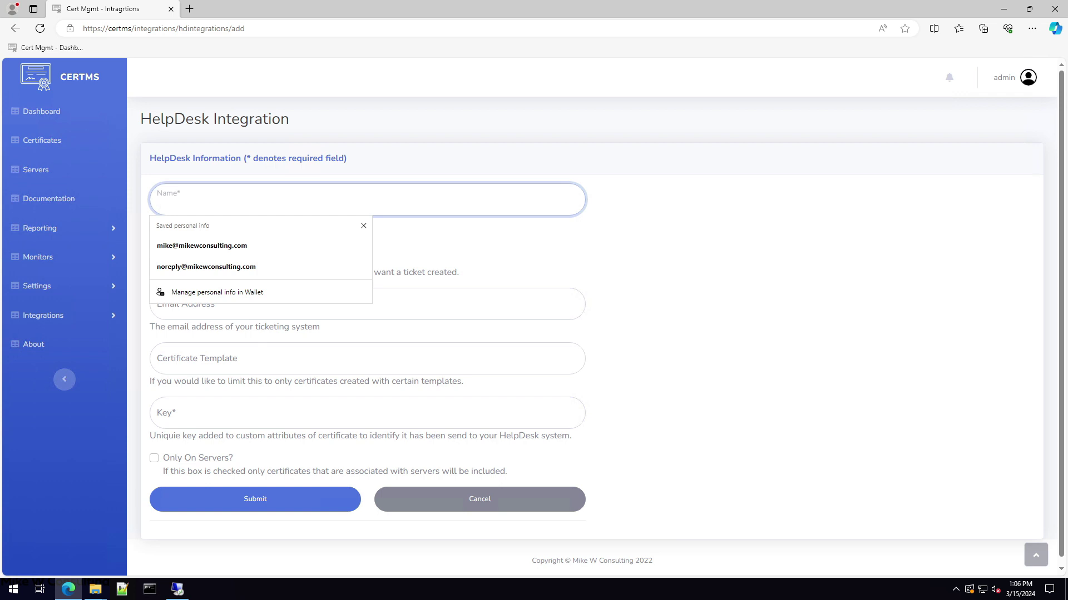
{"action": "key", "text": "Tab"}
{"action": "left_click", "coordinate": [367, 201]}
{"action": "type", "text": "Expires in"}
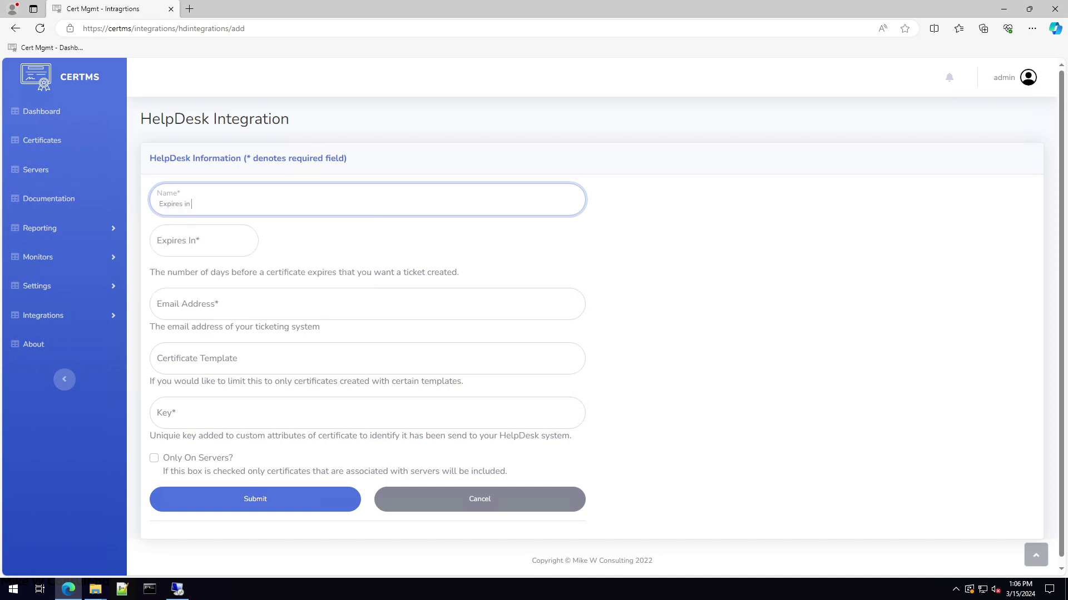
{"action": "type", "text": " 40 Days"}
{"action": "left_click", "coordinate": [201, 244]}
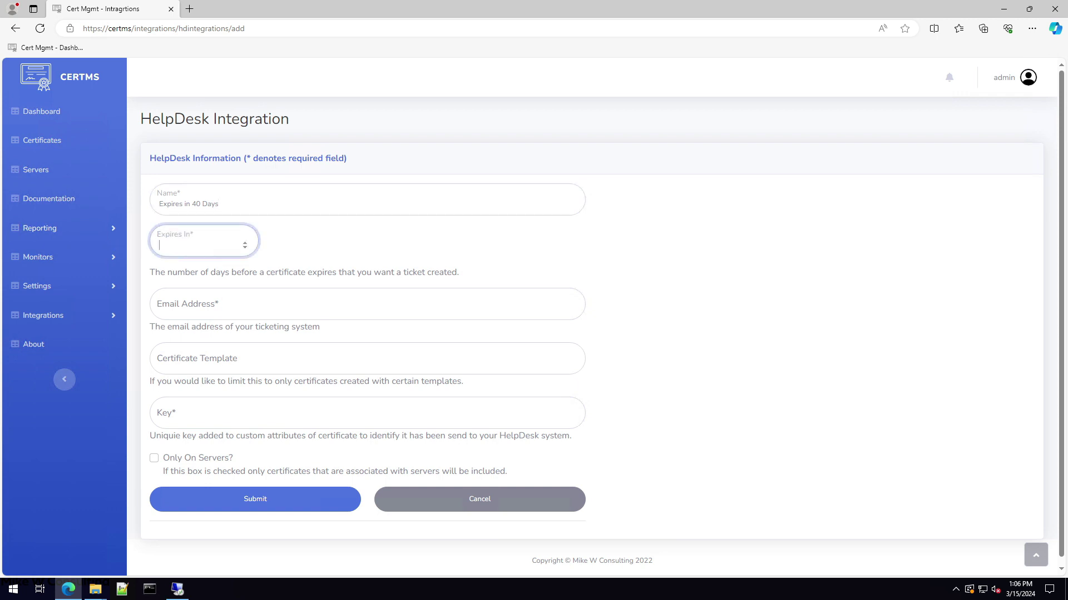
{"action": "type", "text": "40"}
{"action": "left_click", "coordinate": [338, 252]}
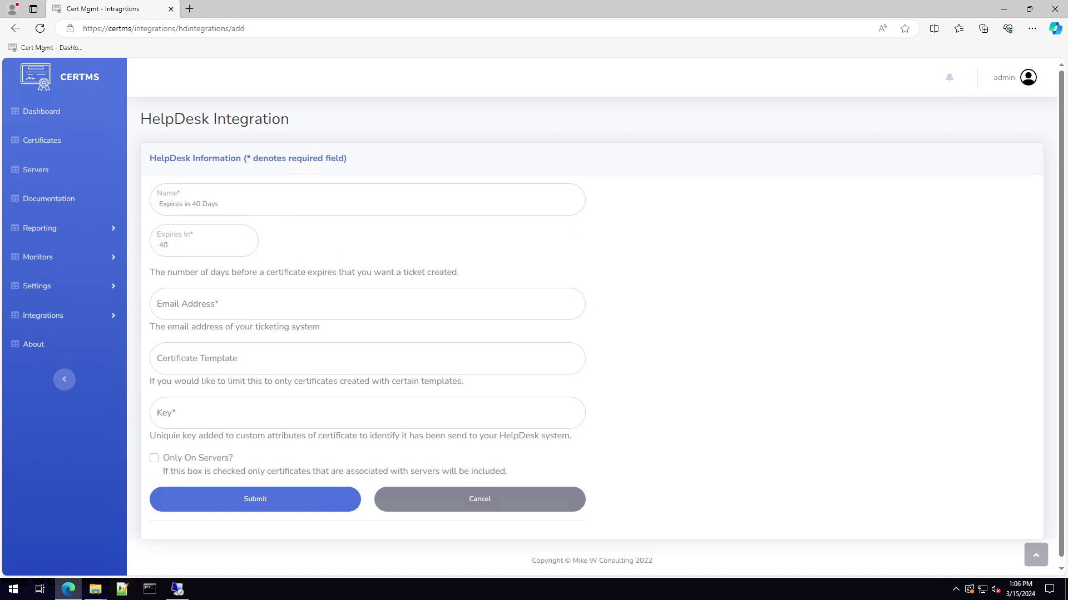
{"action": "left_click", "coordinate": [160, 309]}
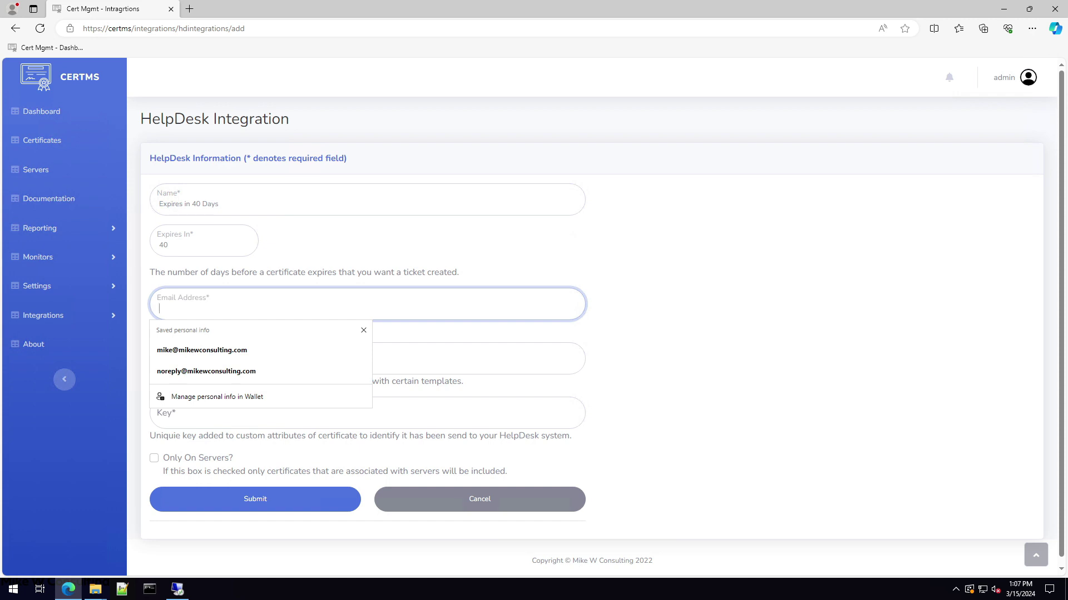
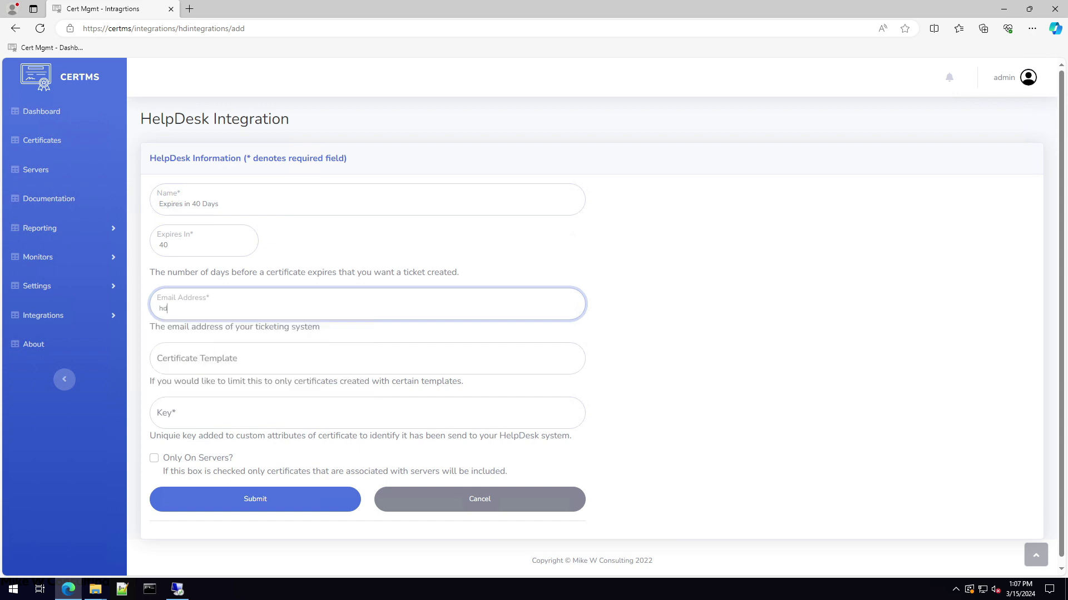
- Enter the helpdesk e-mail address and leave Certificate Template blank, dismissing autofill suggestions
{"action": "left_click", "coordinate": [367, 358]}
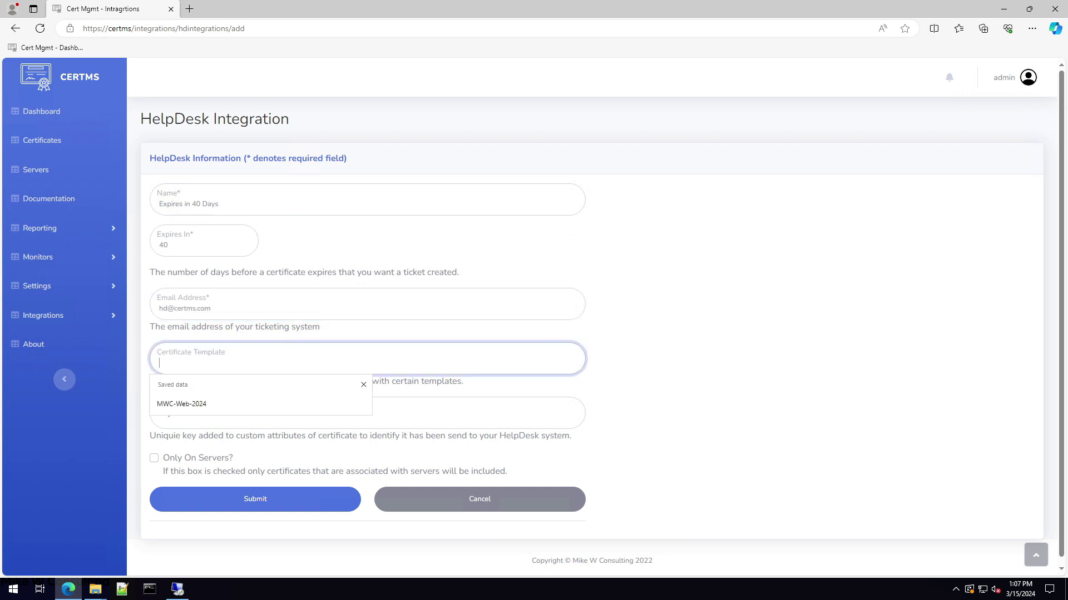
{"action": "left_click", "coordinate": [621, 375]}
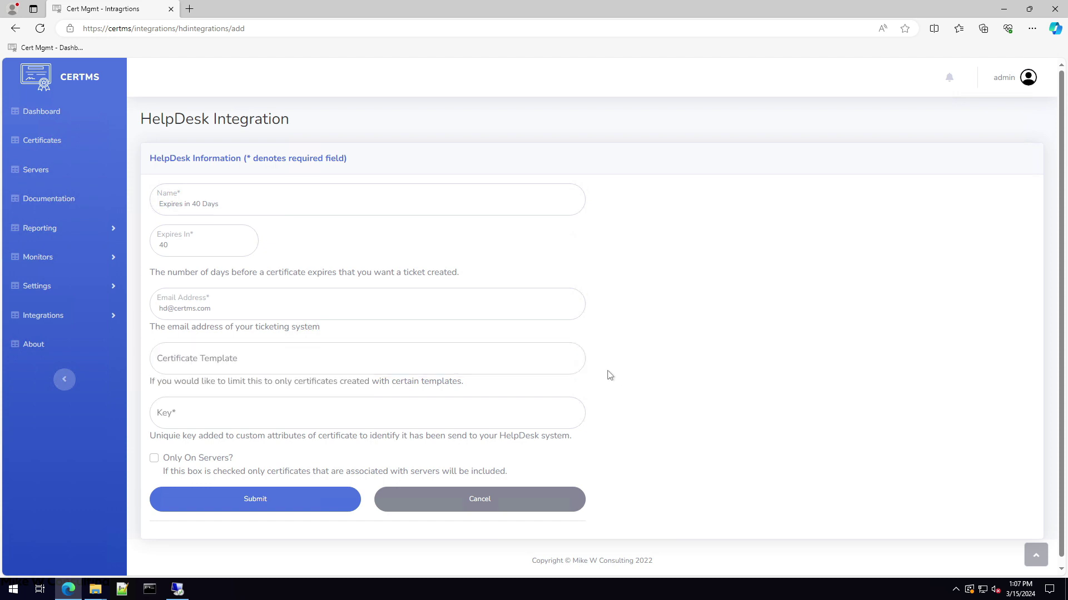
{"action": "left_click", "coordinate": [367, 359]}
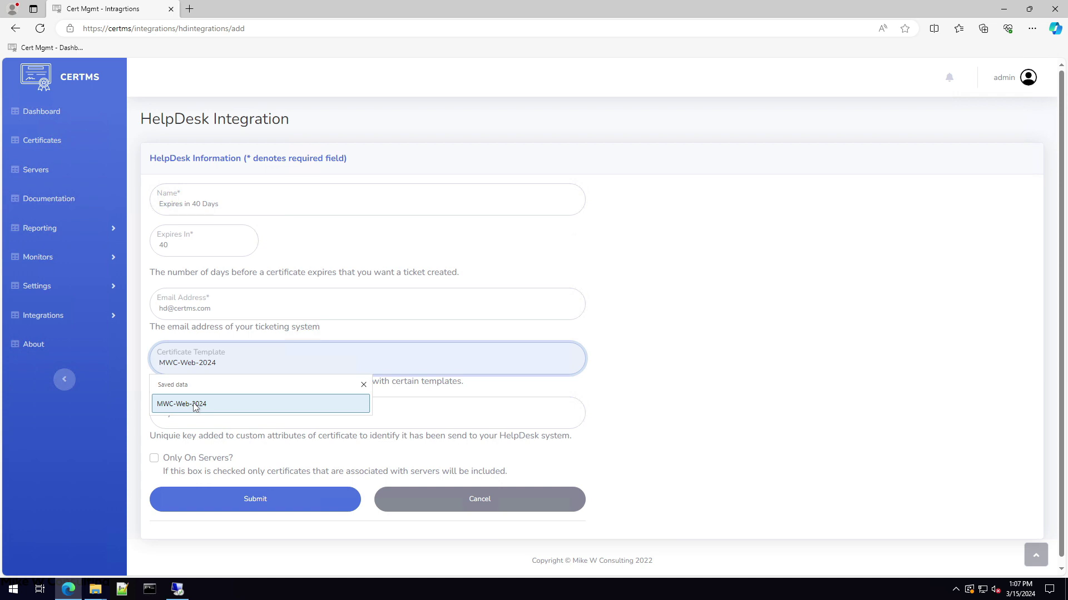
{"action": "left_click", "coordinate": [633, 398]}
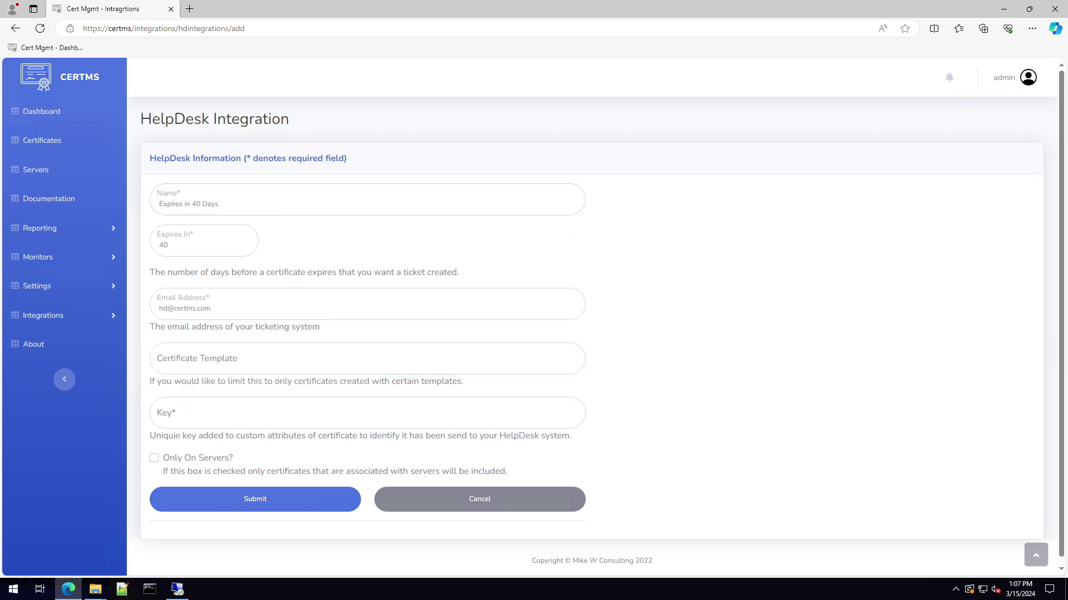
{"action": "left_click", "coordinate": [367, 359]}
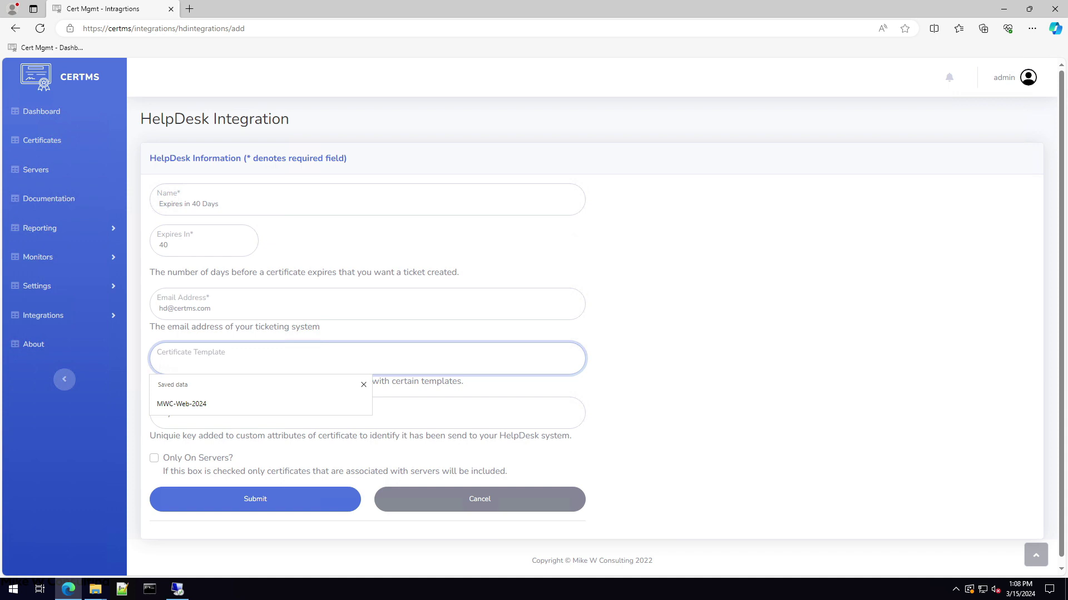
{"action": "left_click", "coordinate": [617, 437]}
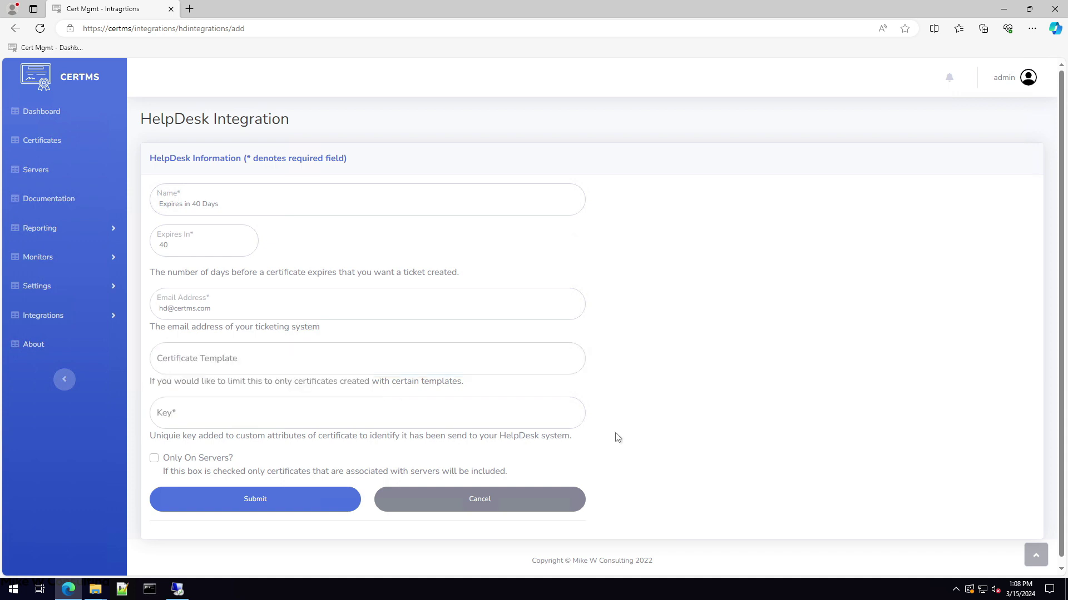
{"action": "left_click", "coordinate": [367, 413]}
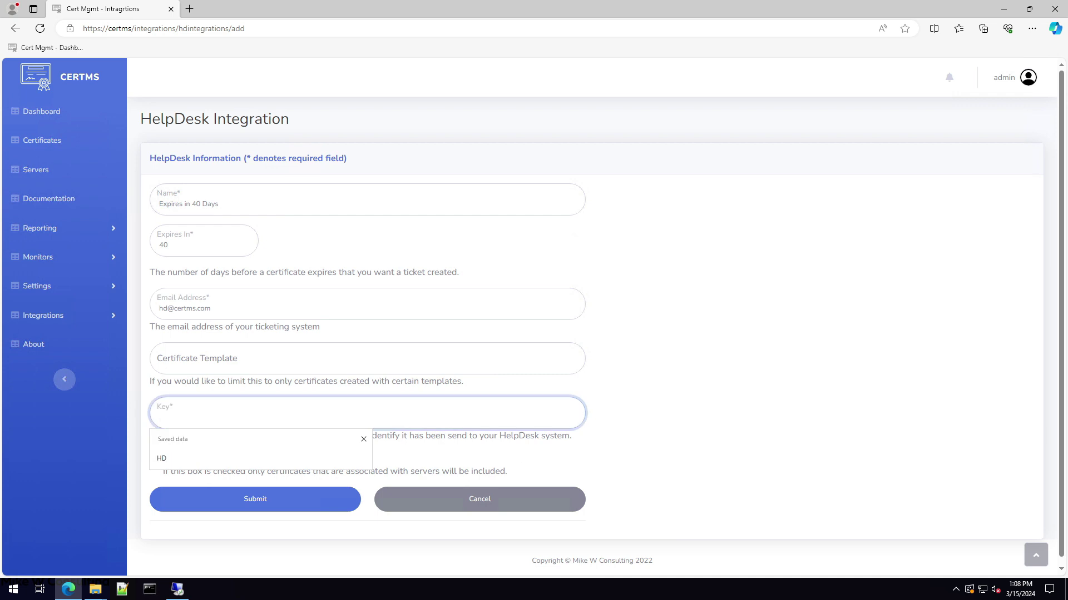
{"action": "left_click", "coordinate": [517, 457]}
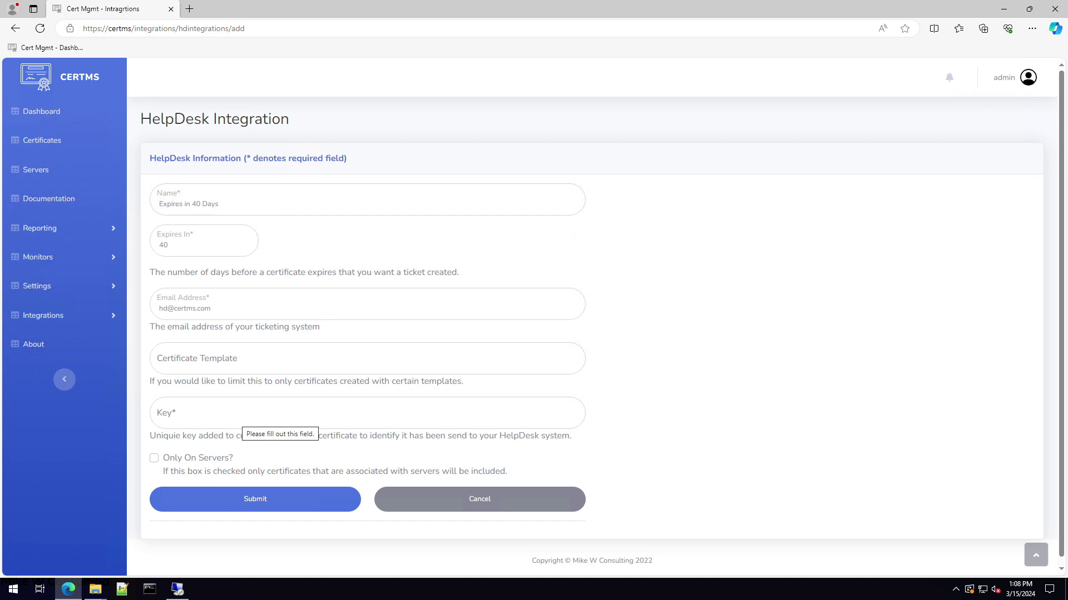
- Fill the Key with the saved value HD, leaving Only On Servers? unchecked
{"action": "left_click", "coordinate": [256, 416]}
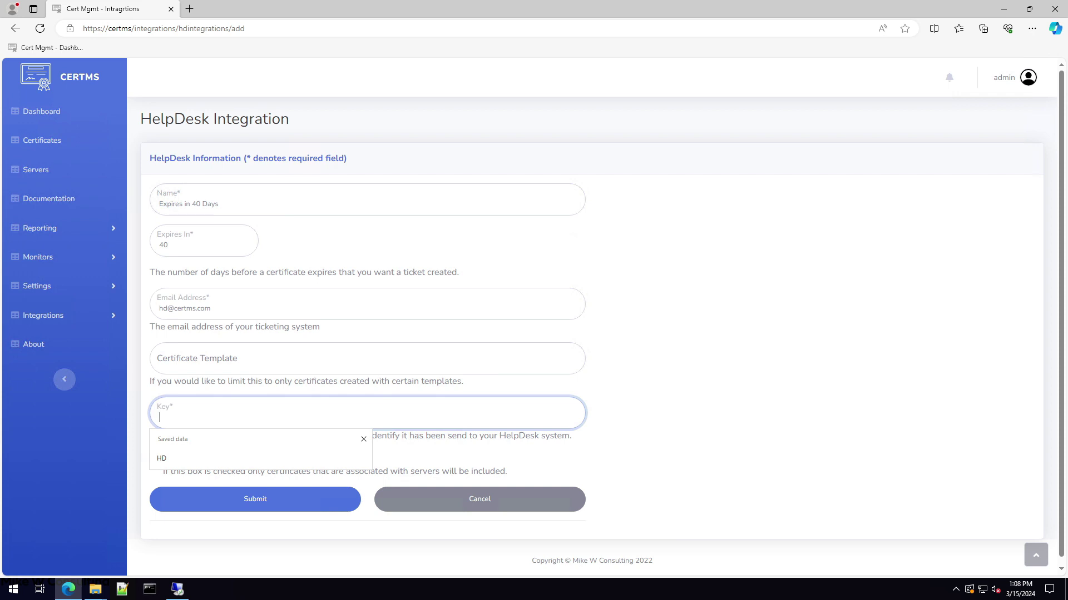
{"action": "left_click", "coordinate": [167, 461]}
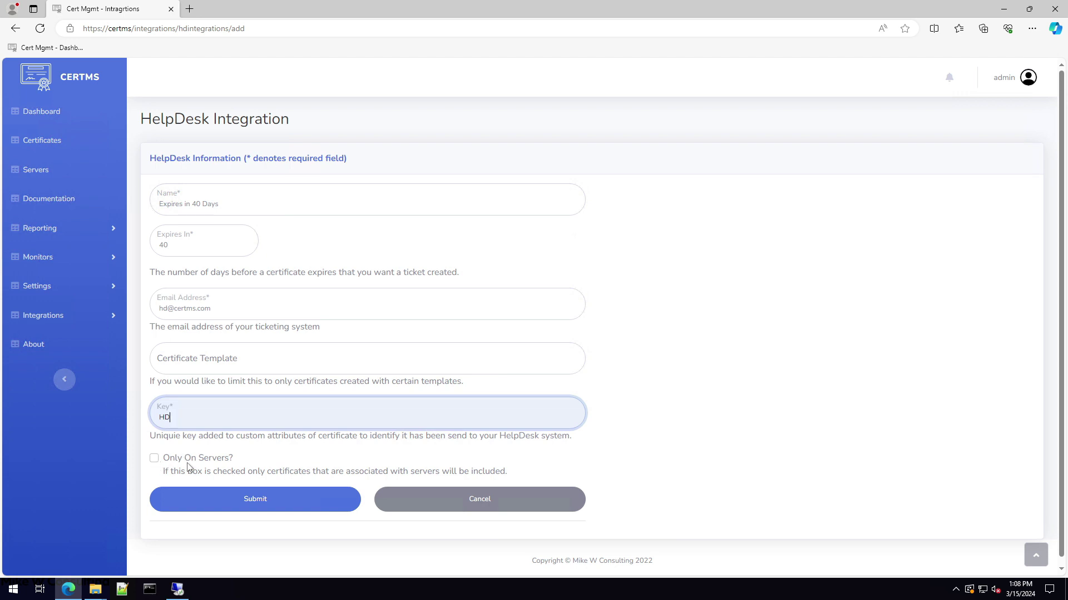
{"action": "left_click", "coordinate": [167, 463]}
{"action": "left_click_drag", "start_coordinate": [166, 462], "coordinate": [234, 461]}
{"action": "left_click", "coordinate": [231, 482]}
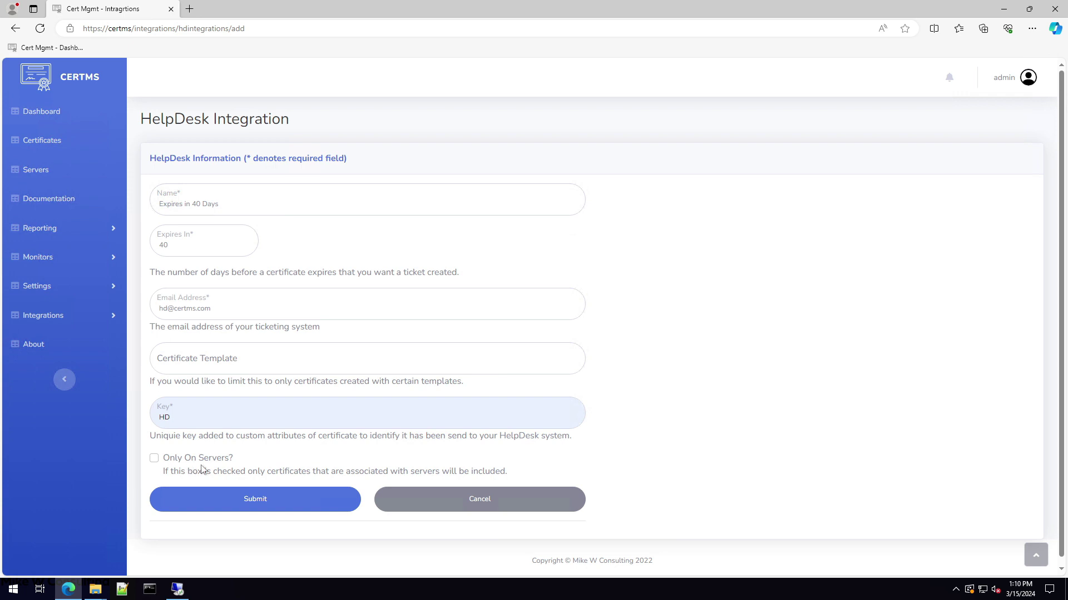
- Submit the form so 'Expires in 40 Days' is listed under HelpDesk integrations
{"action": "left_click", "coordinate": [266, 501]}
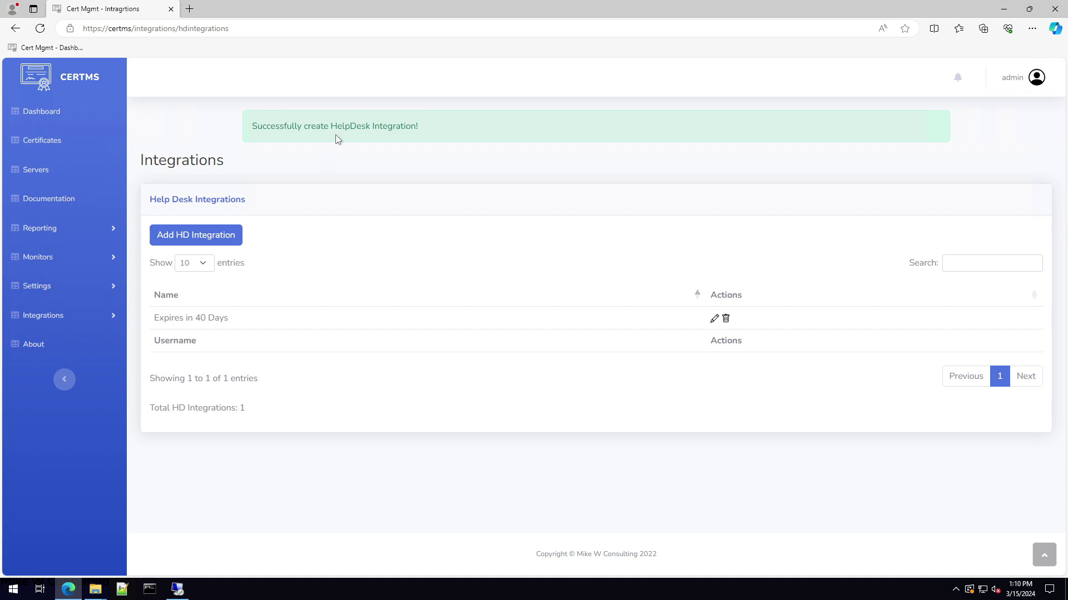
{"action": "left_click_drag", "start_coordinate": [152, 318], "coordinate": [241, 322]}
{"action": "left_click", "coordinate": [243, 327]}
{"action": "left_click", "coordinate": [714, 320]}
{"action": "left_click", "coordinate": [170, 417]}
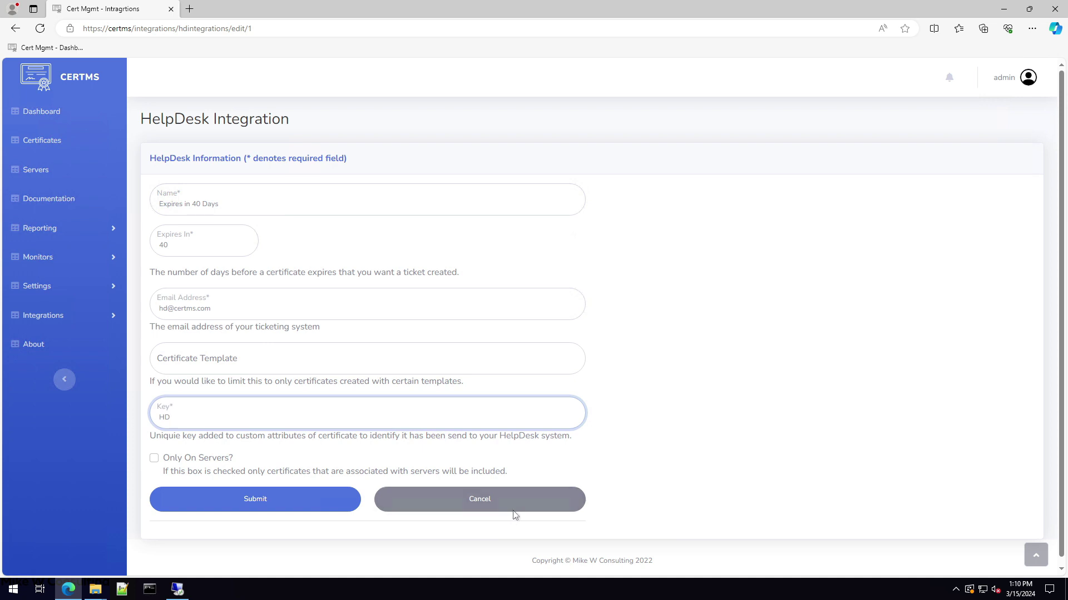
{"action": "left_click", "coordinate": [528, 502]}
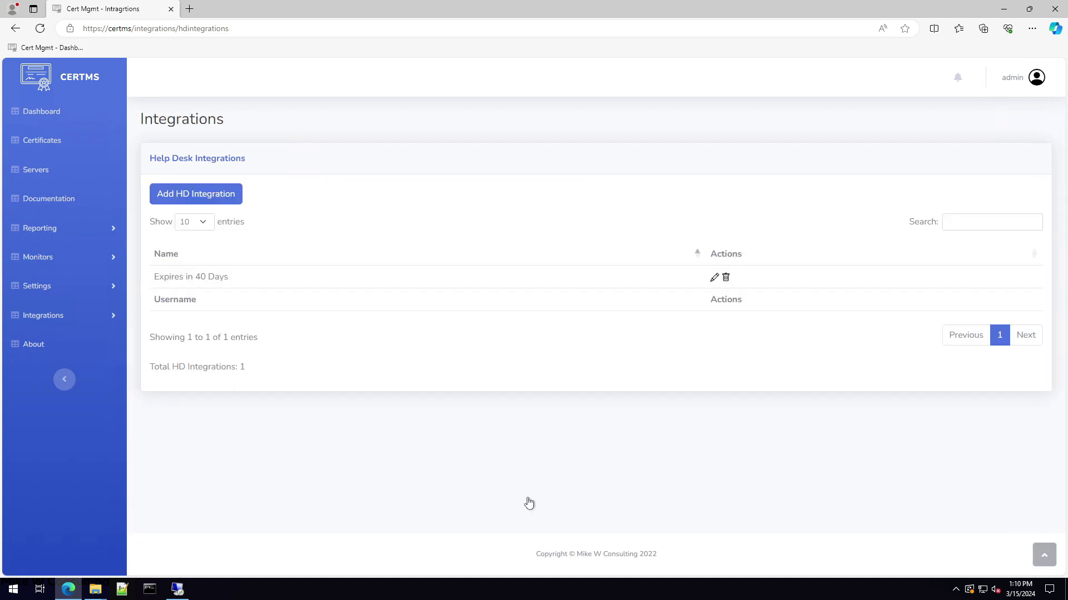